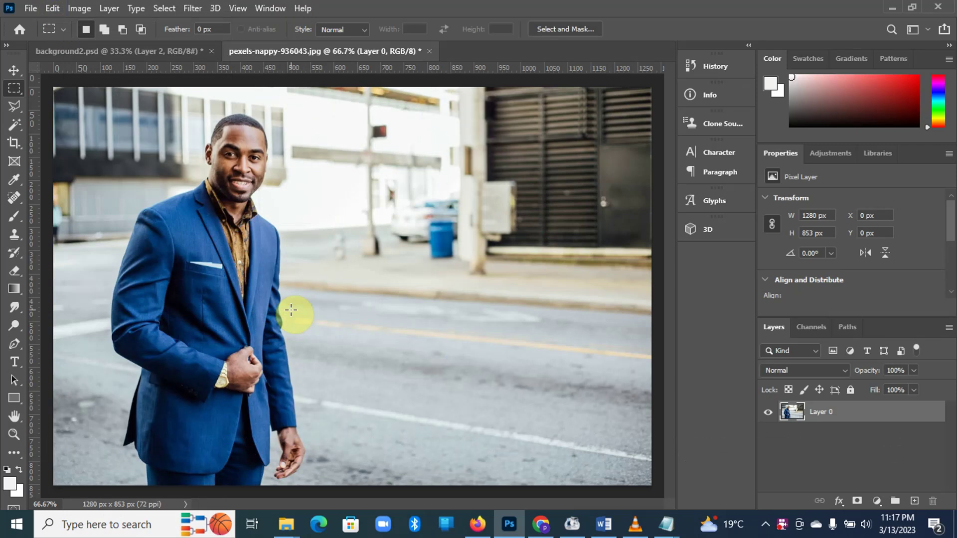
Place pexels-tom-fisk-11732272 from the Downloads folder into the portrait document and scale it to about 1282 × 889 px, covering the canvas.
mouse_move(286, 524)
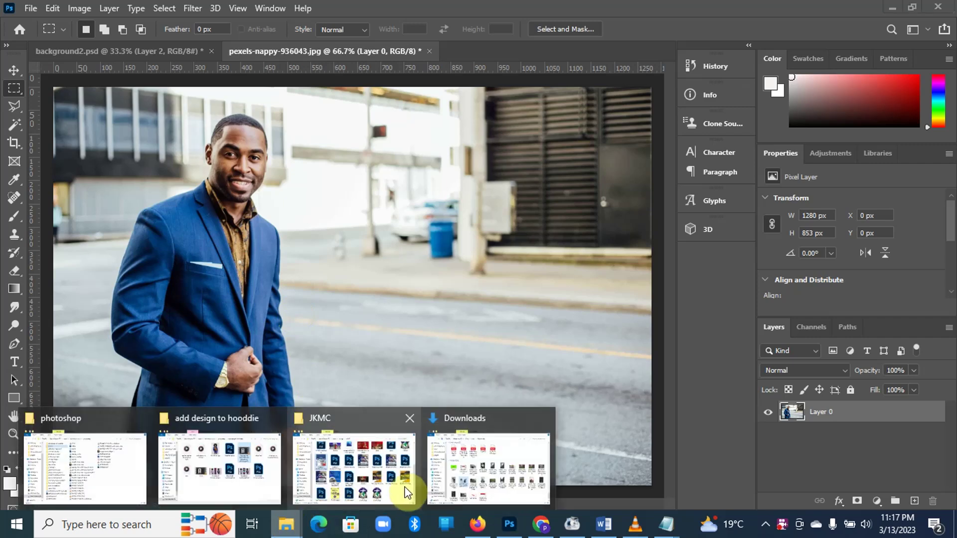
click(466, 471)
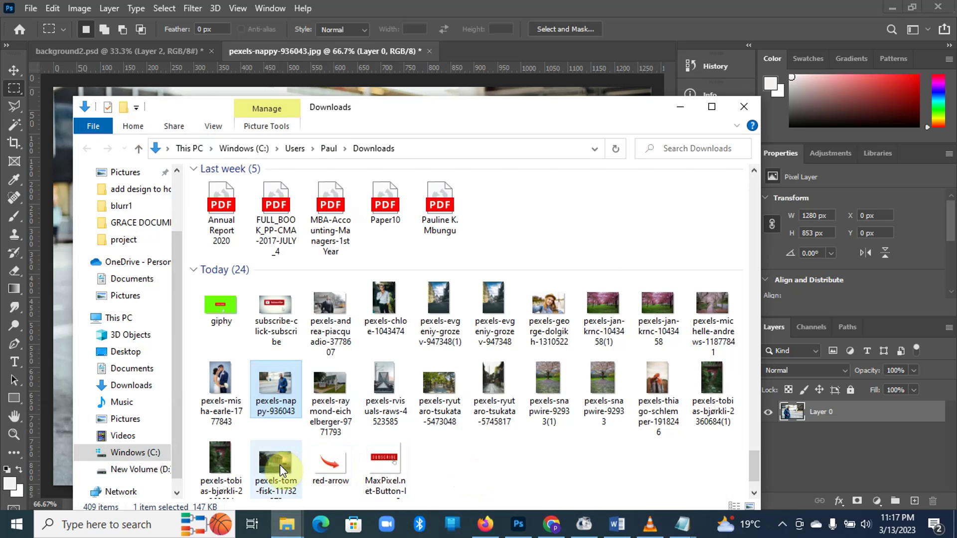
drag(438, 118, 621, 135)
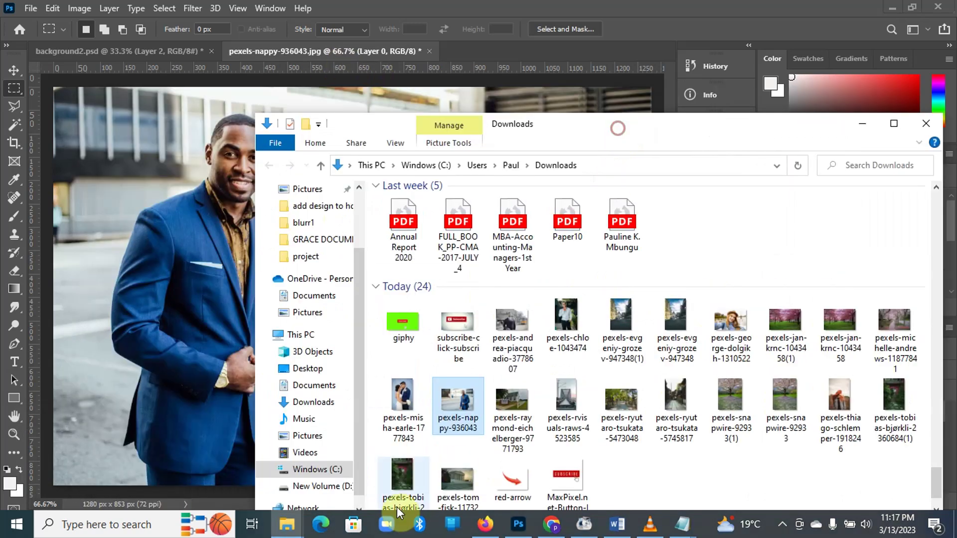
drag(470, 481, 182, 276)
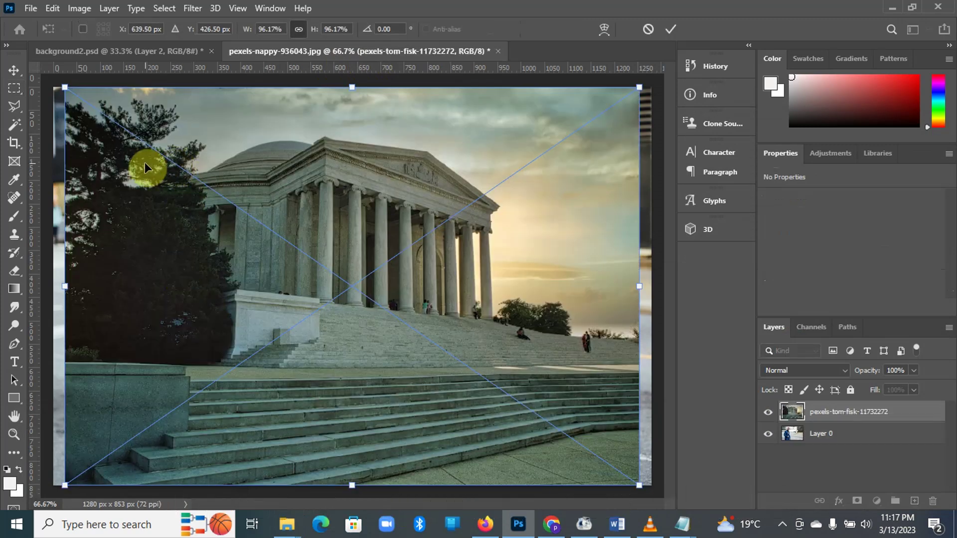
drag(144, 162, 134, 166)
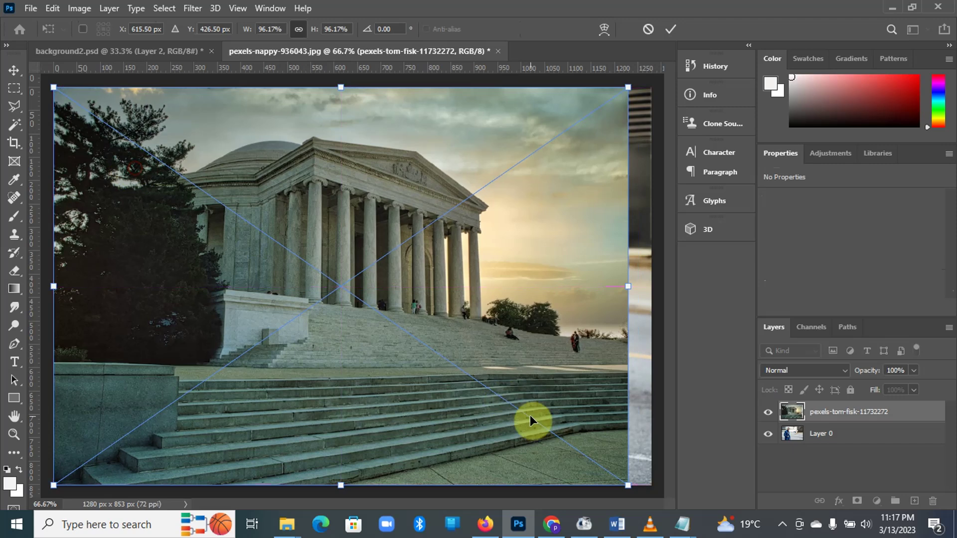
drag(626, 485, 653, 499)
key(Return)
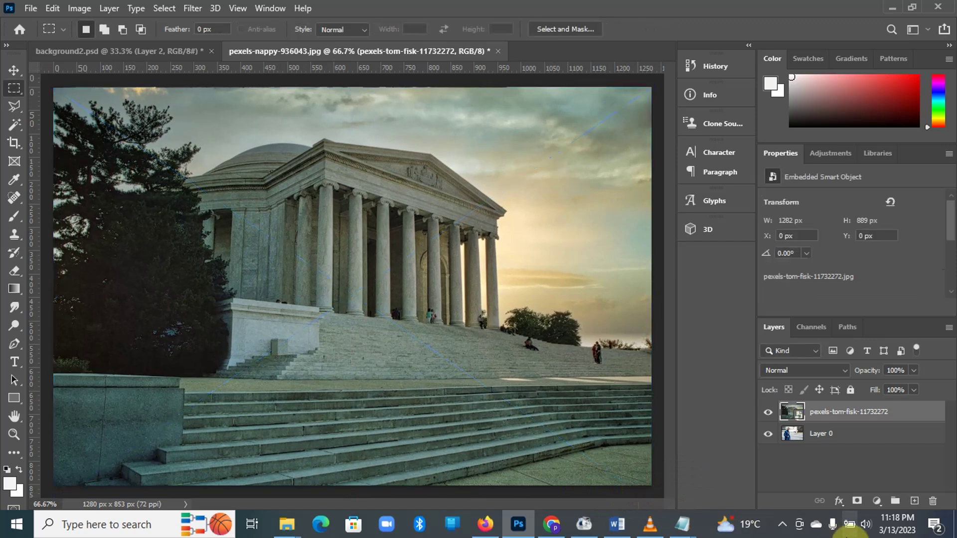
Rename Layer 0, which holds the man's photo, as "business man".
click(857, 434)
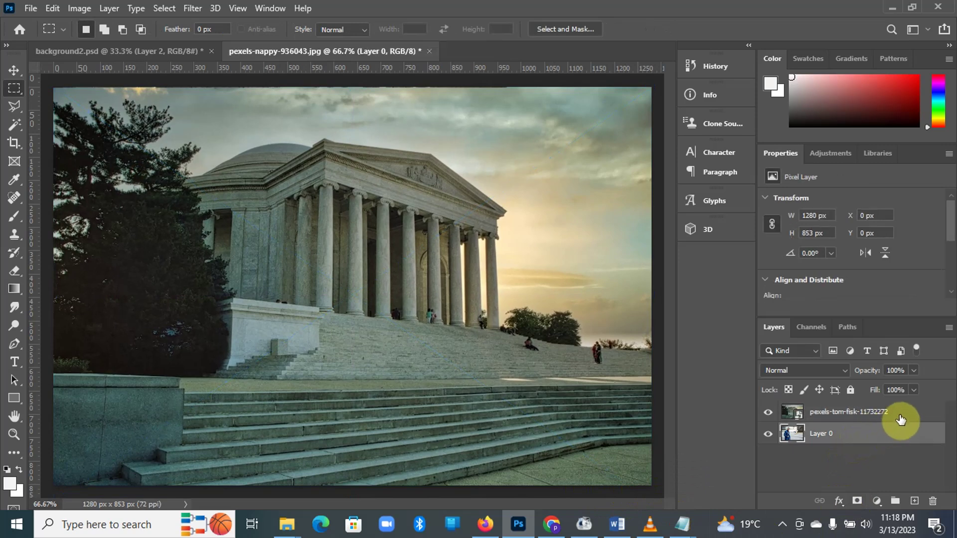
double_click(818, 434)
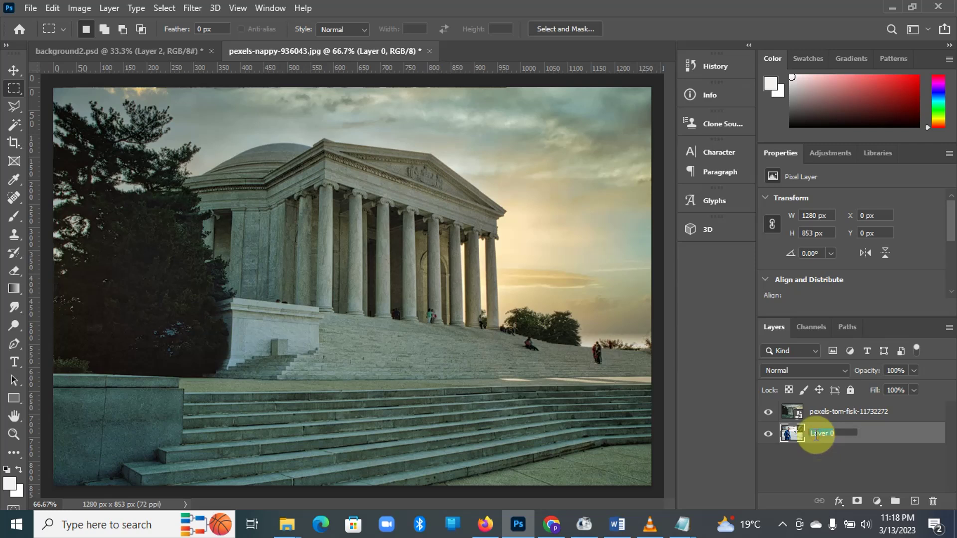
text(b)
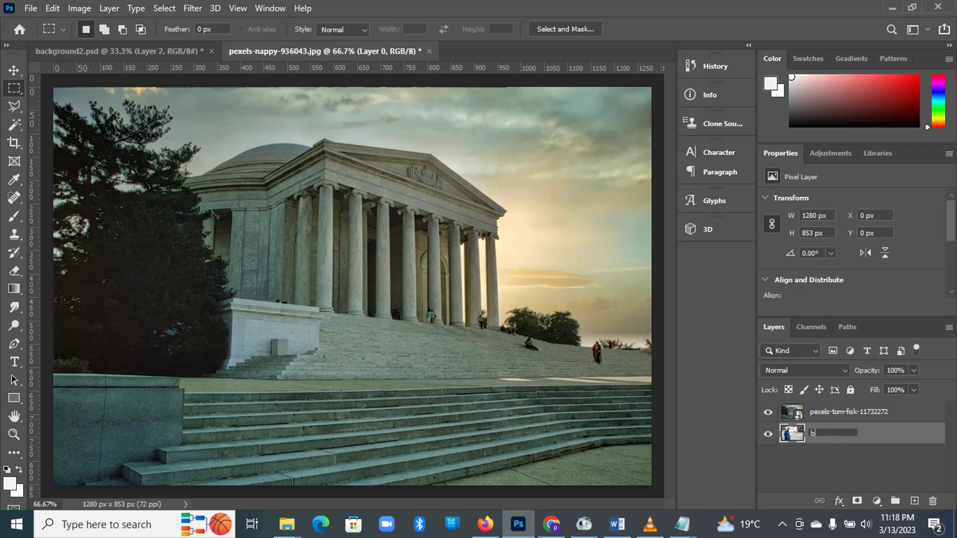
text(usiness)
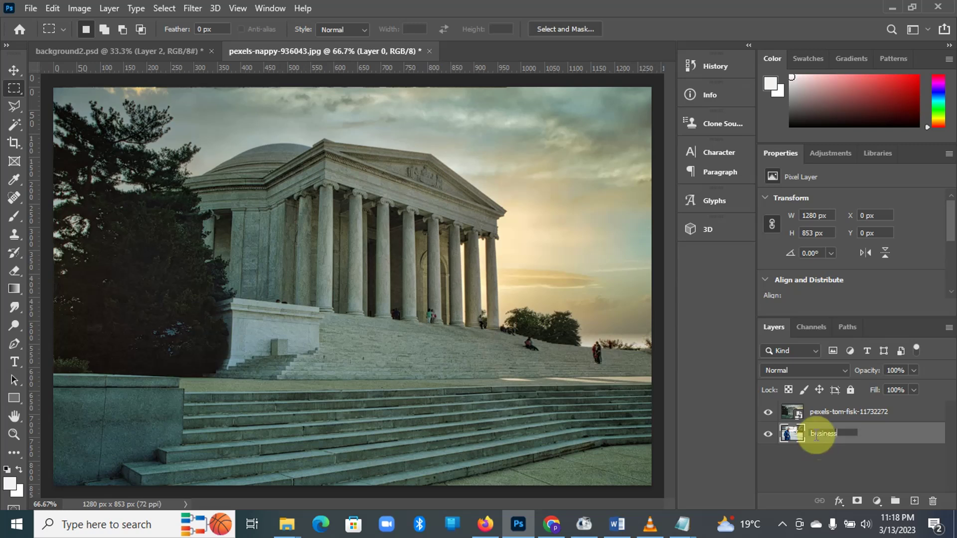
text( man)
Rename the placed pexels-tom-fisk-11732272 layer as "background".
double_click(837, 412)
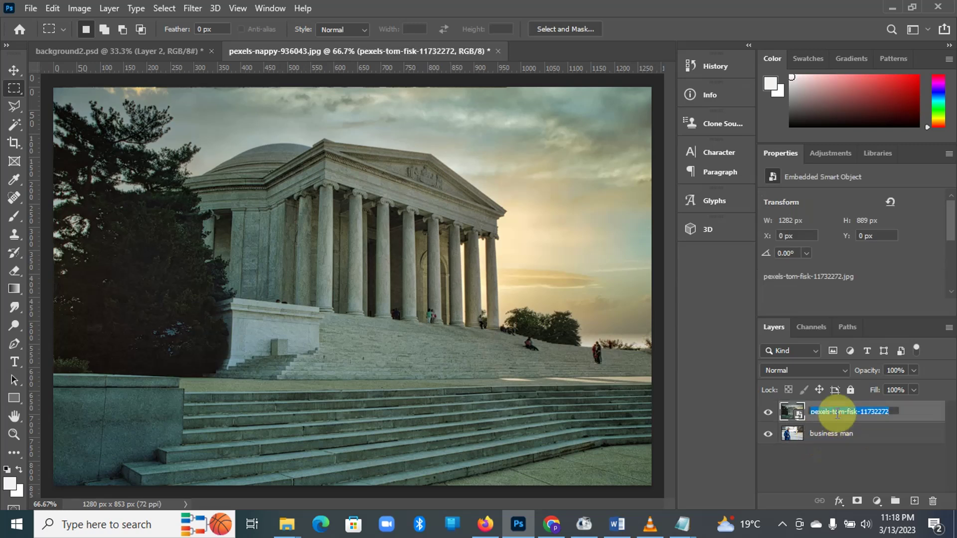
text(backgro)
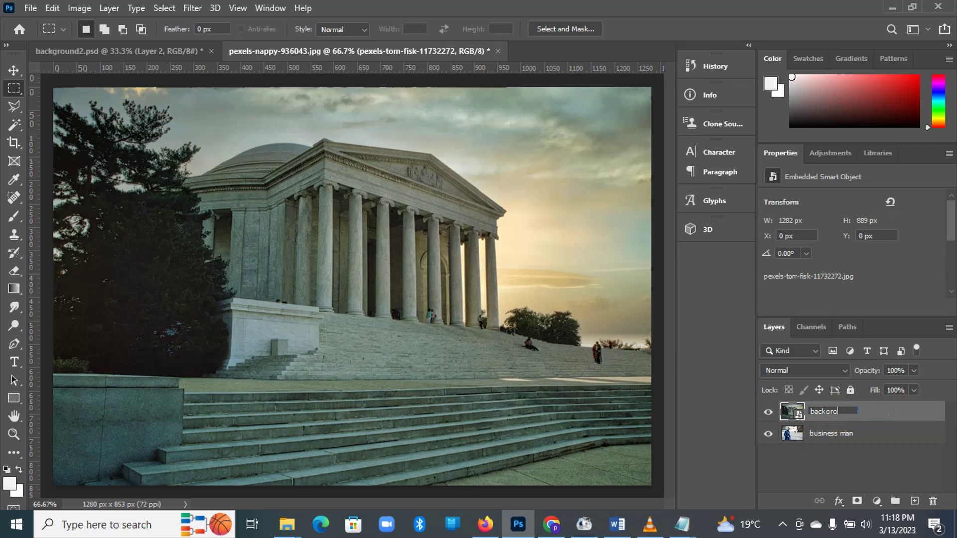
text(und)
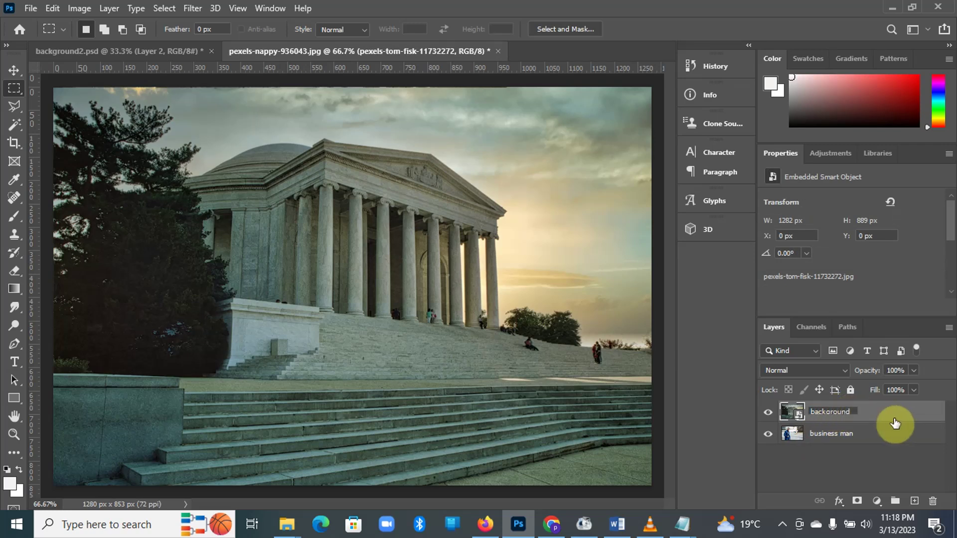
key(Return)
Move the business man layer above the background layer in the stacking order.
click(862, 435)
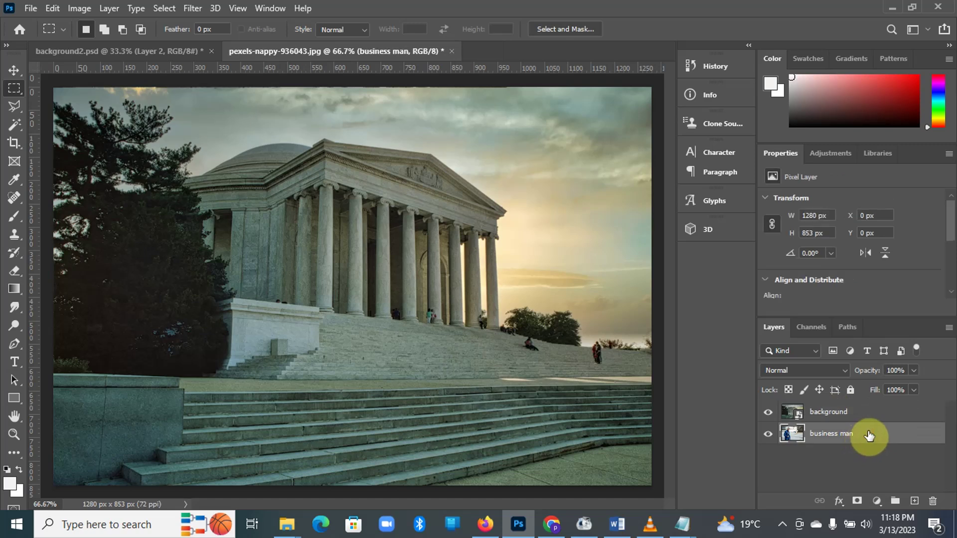
click(863, 437)
drag(863, 437, 861, 411)
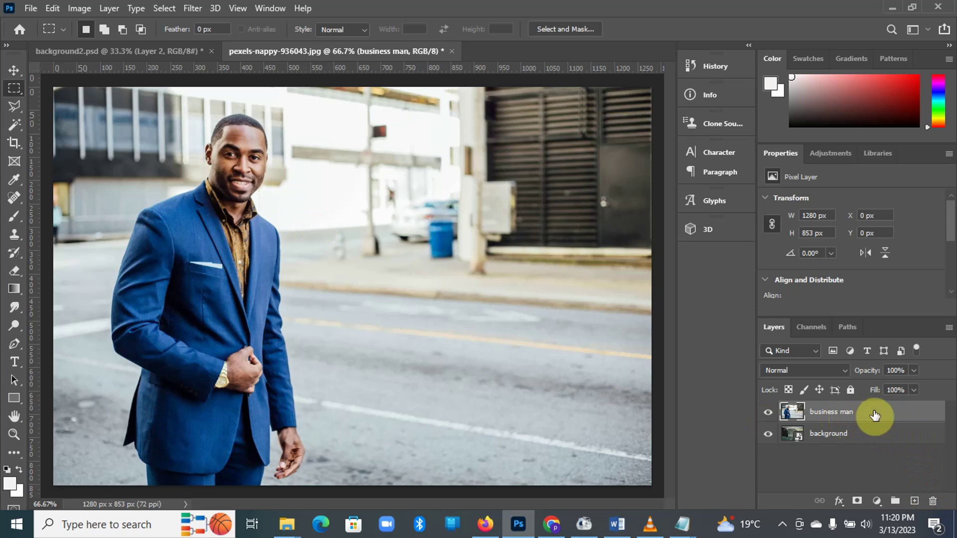
Start Select and Mask on the business man layer and set the Onion Skin preview's transparency to 50%.
click(164, 7)
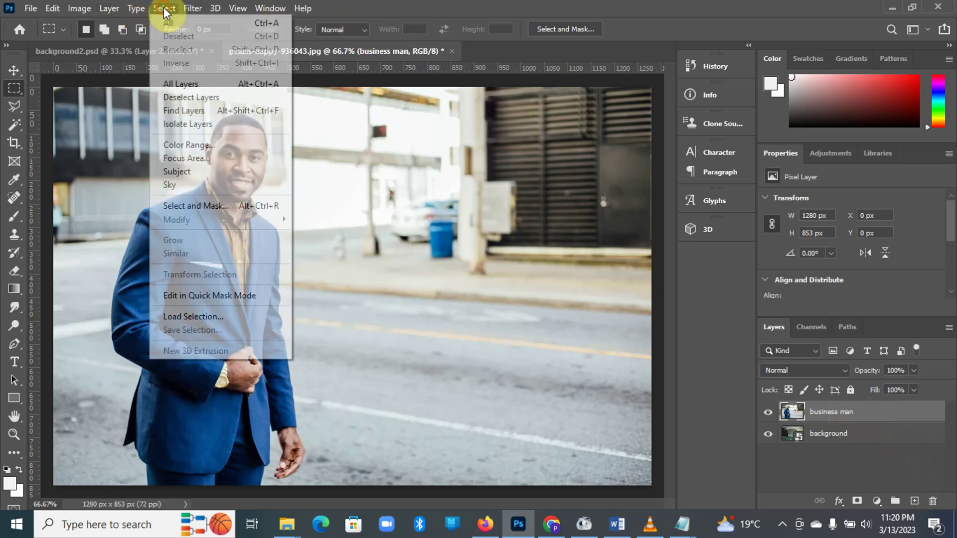
click(205, 206)
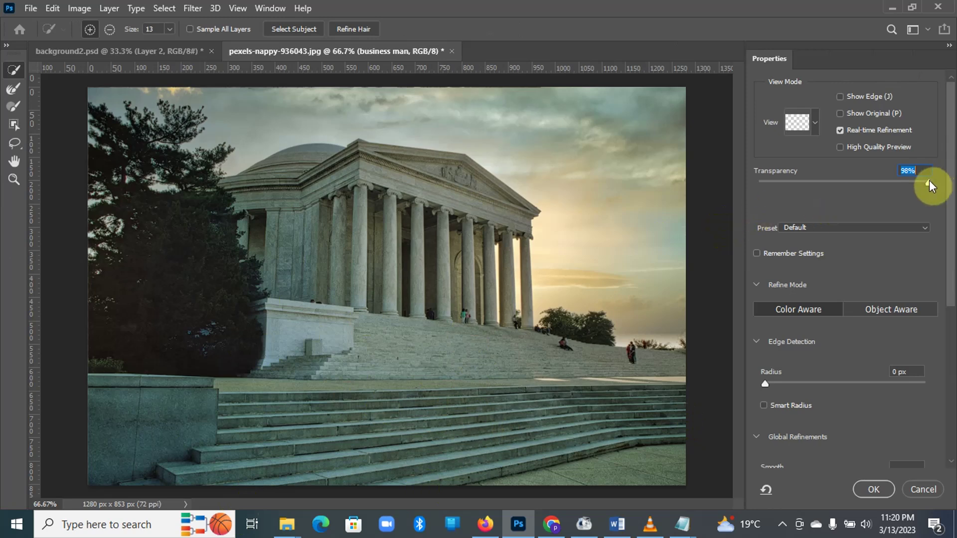
drag(927, 181, 840, 187)
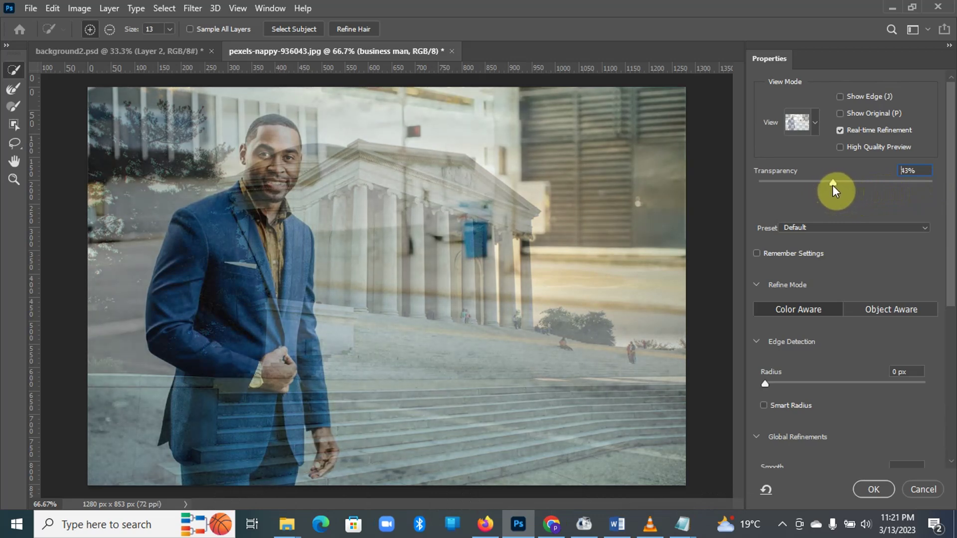
drag(829, 190, 845, 189)
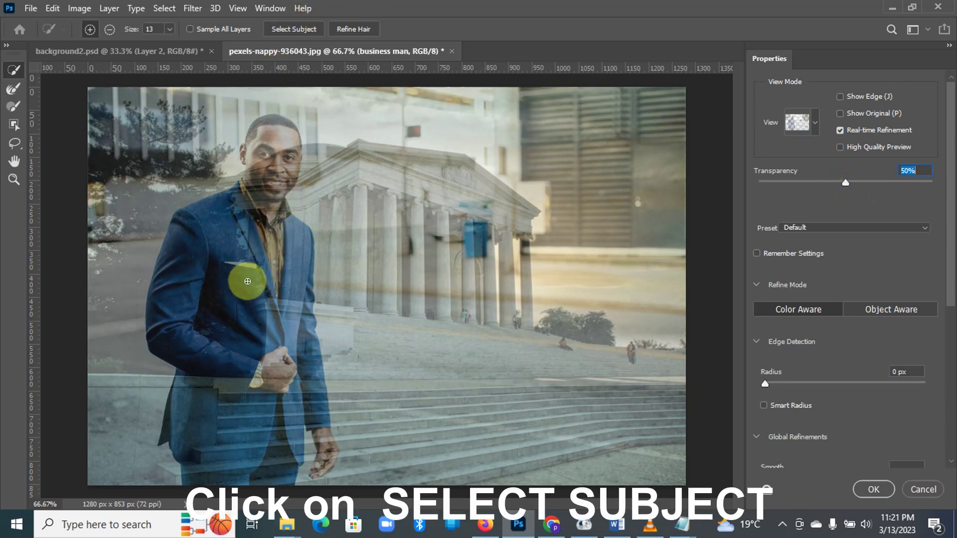
Select the man automatically with Select Subject and set the preview transparency to 100%.
click(281, 31)
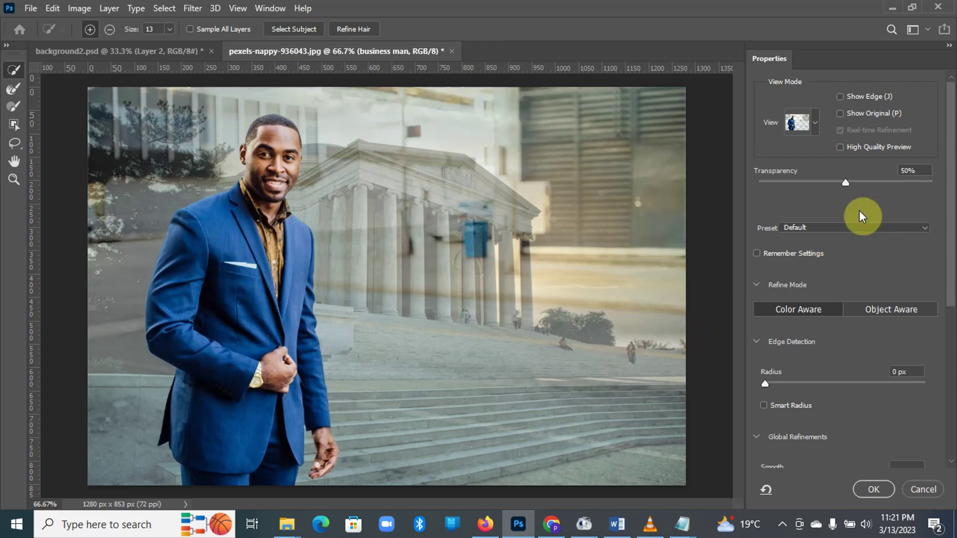
drag(844, 181, 941, 192)
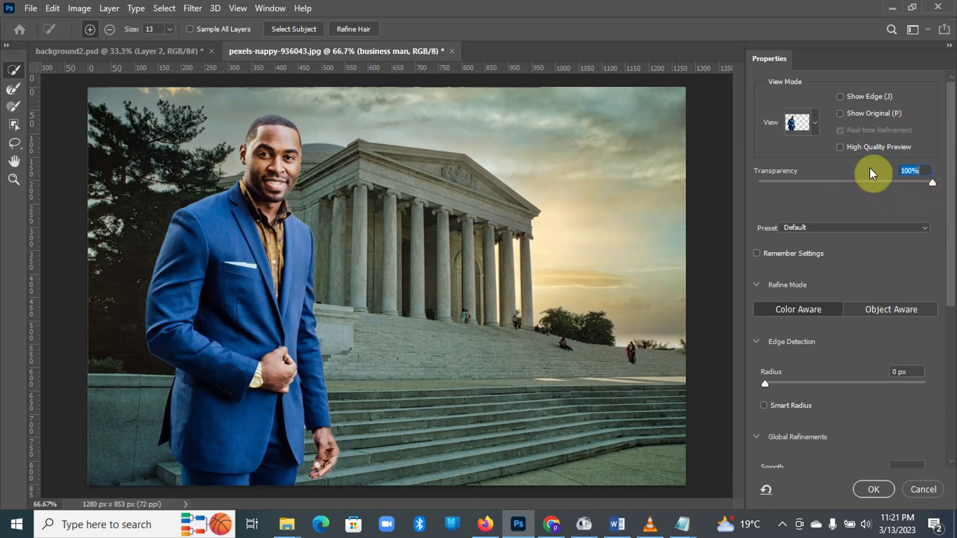
Preview the mask in Black & White and refine its edge with Smooth 30, Feather 1.9 px and Contrast 5%.
click(813, 122)
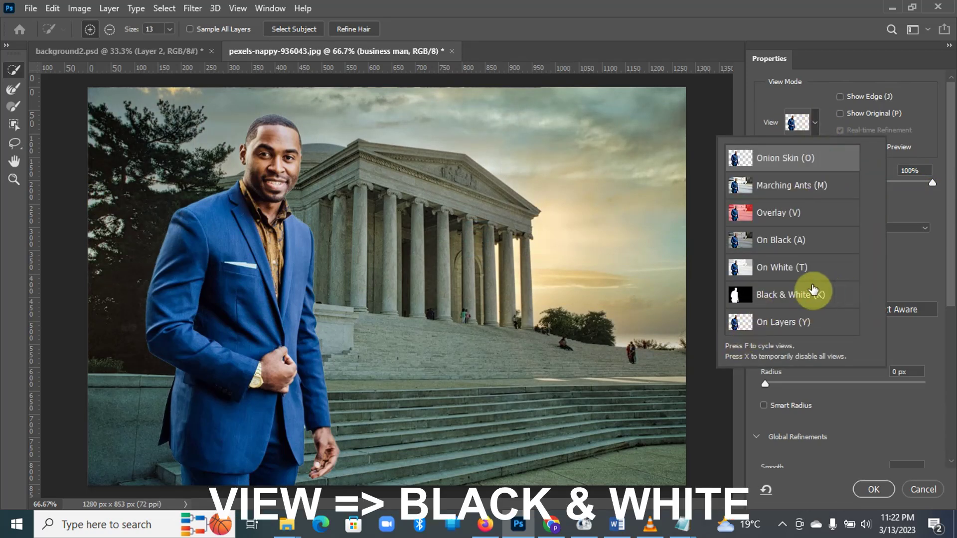
click(789, 299)
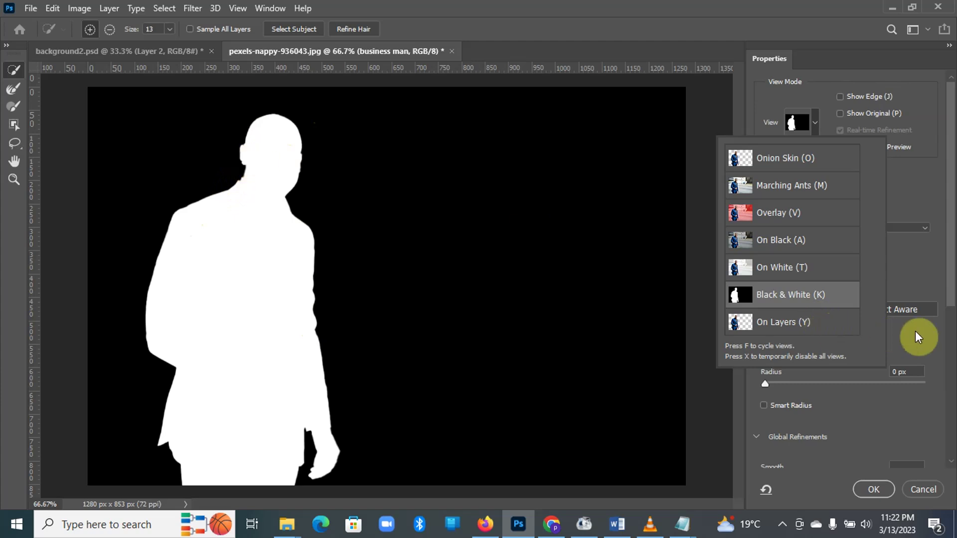
click(947, 254)
drag(947, 256, 950, 378)
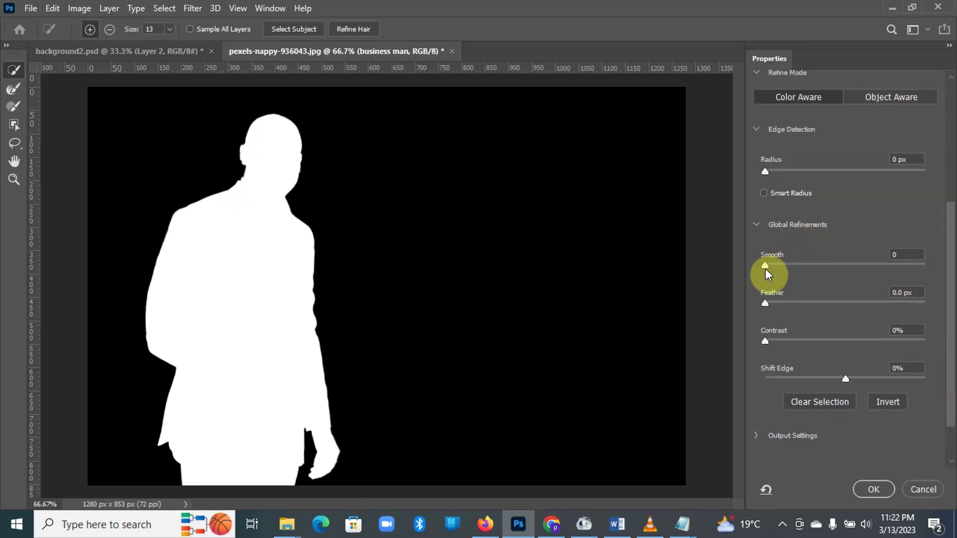
drag(765, 267, 813, 264)
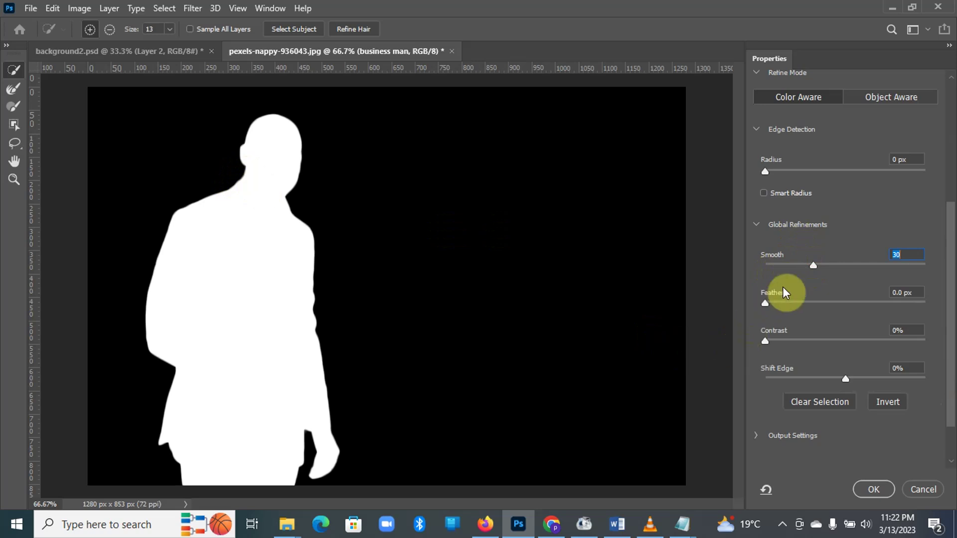
mouse_move(766, 305)
mouse_down()
mouse_move(796, 305)
mouse_move(781, 305)
mouse_up()
mouse_move(766, 343)
mouse_down()
mouse_move(791, 343)
mouse_move(774, 342)
mouse_up()
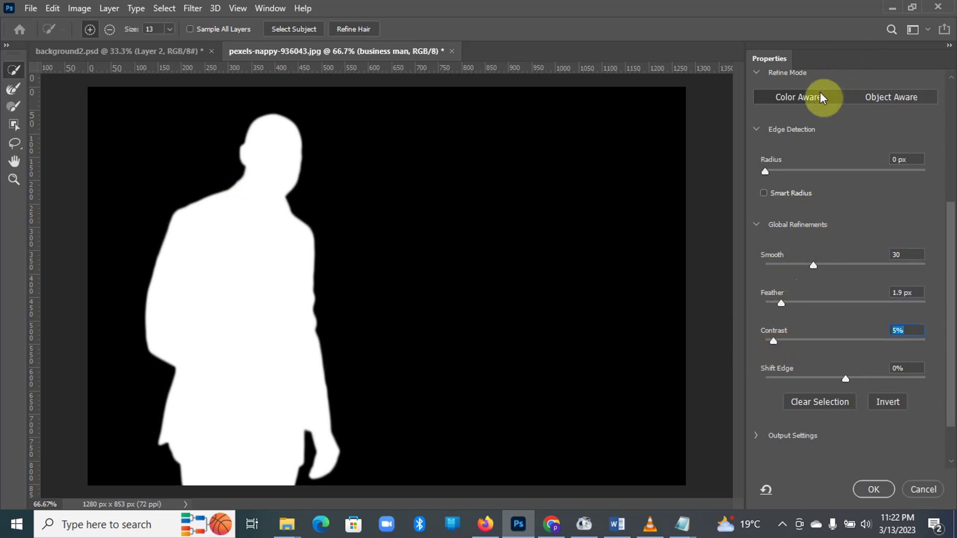
Return the mask preview to Onion Skin and apply the refined selection to the business man layer.
drag(952, 238, 947, 85)
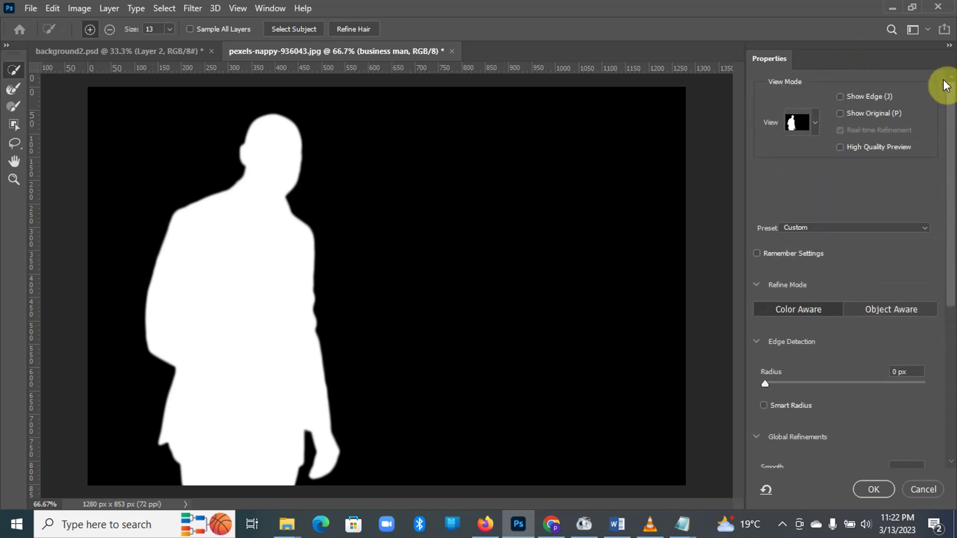
click(817, 124)
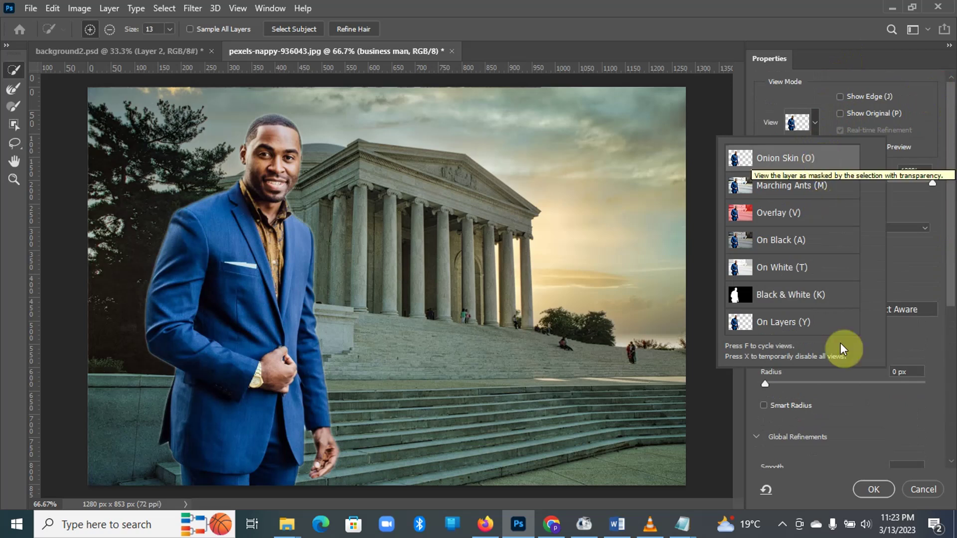
click(872, 490)
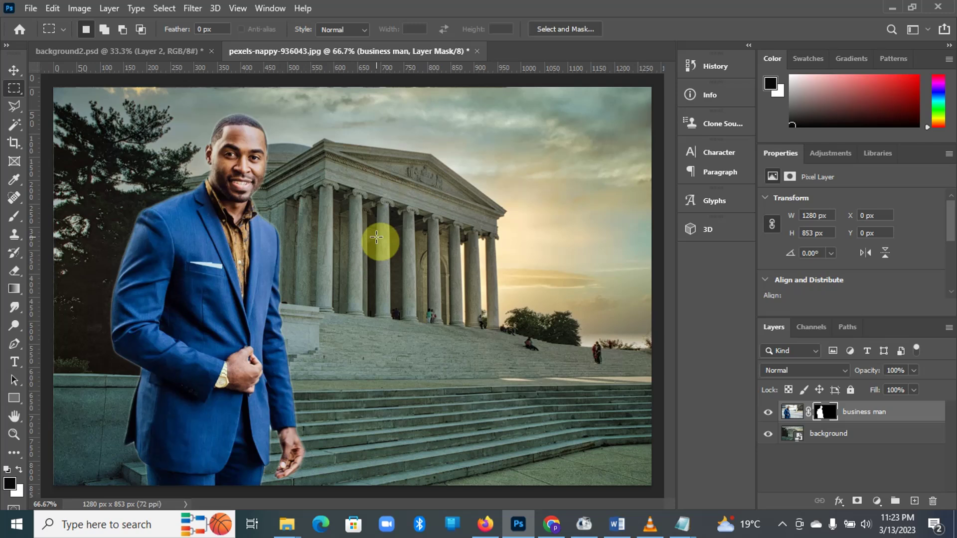
Scale the business man layer down proportionally to about 784 × 523 px, keeping its lower-left corner fixed.
key(ctrl+t)
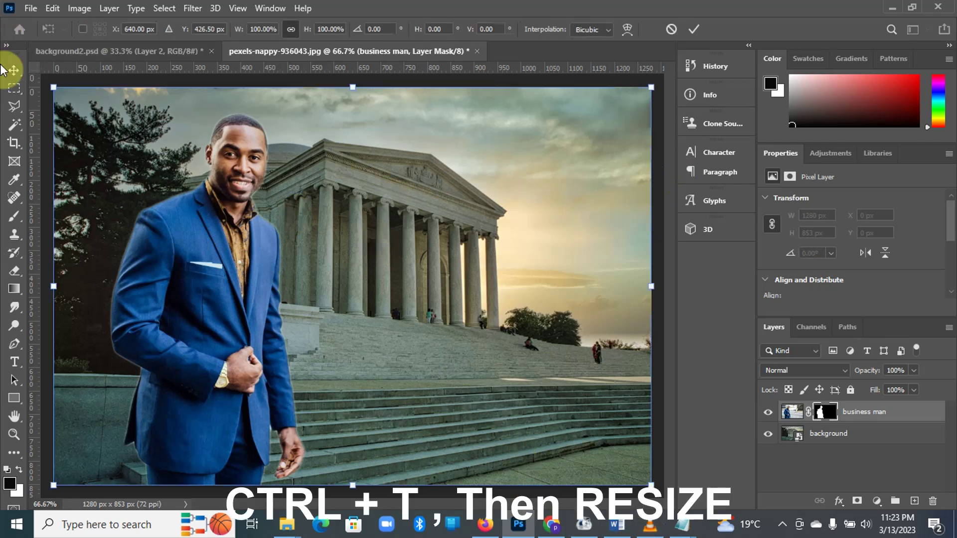
drag(651, 87, 462, 332)
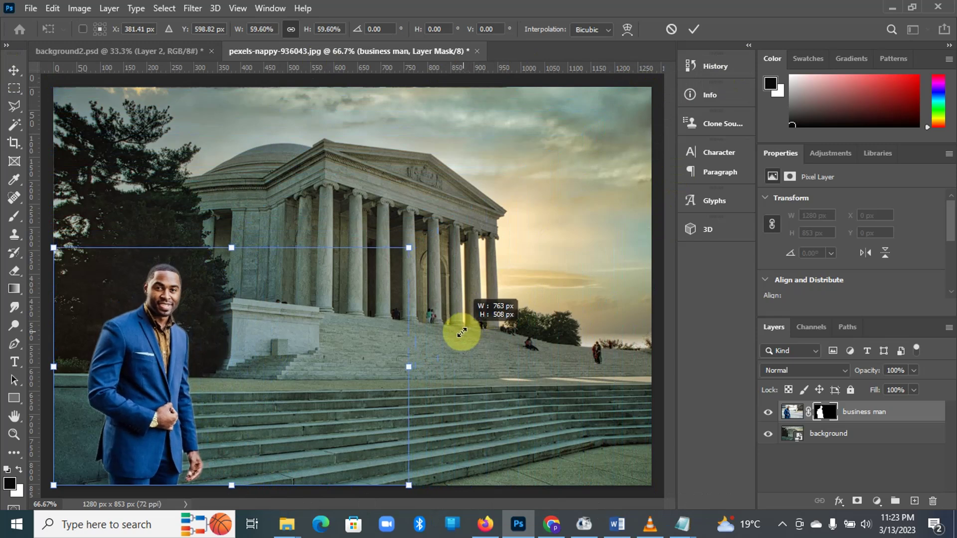
drag(462, 332, 478, 344)
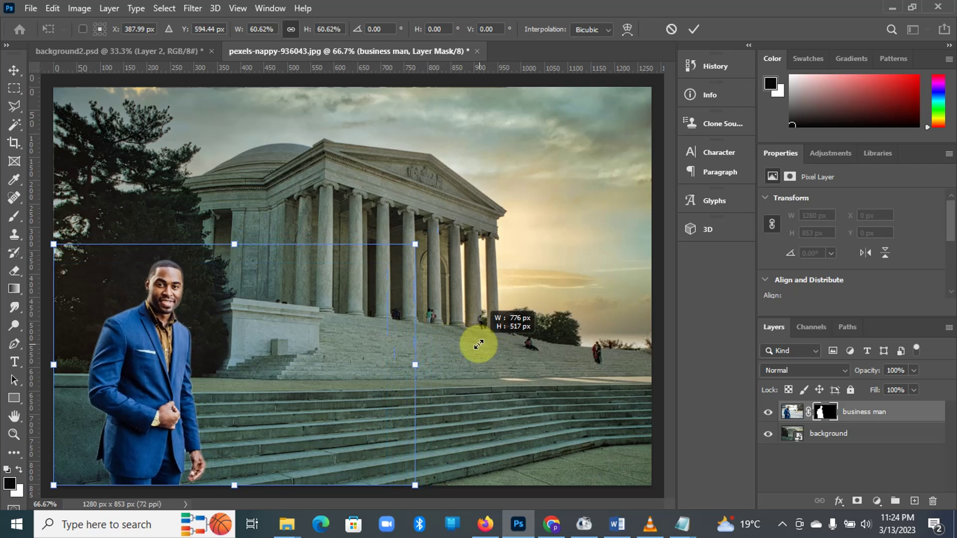
drag(479, 345, 484, 343)
key(Return)
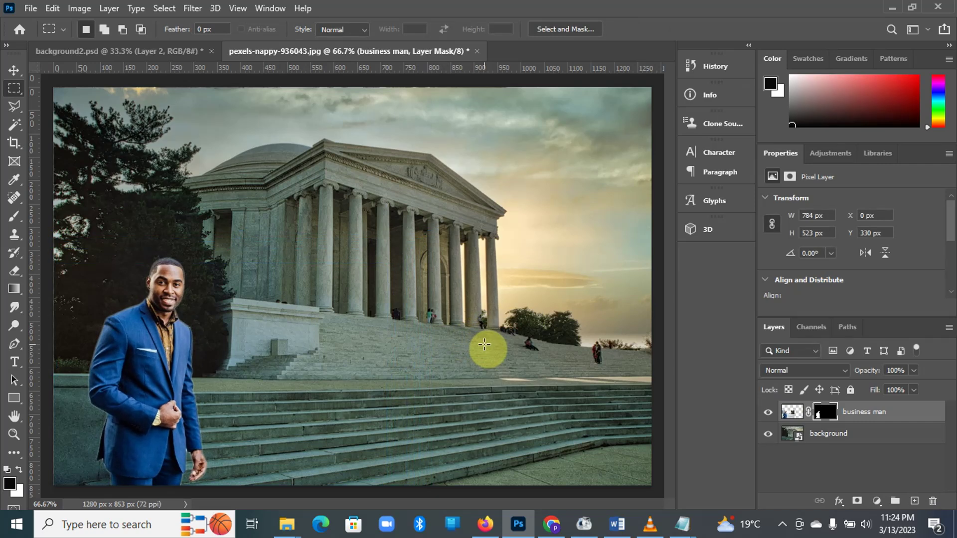
Enlarge the business man layer proportionally to about 872 × 582 px, keeping its lower-left corner fixed.
key(ctrl+t)
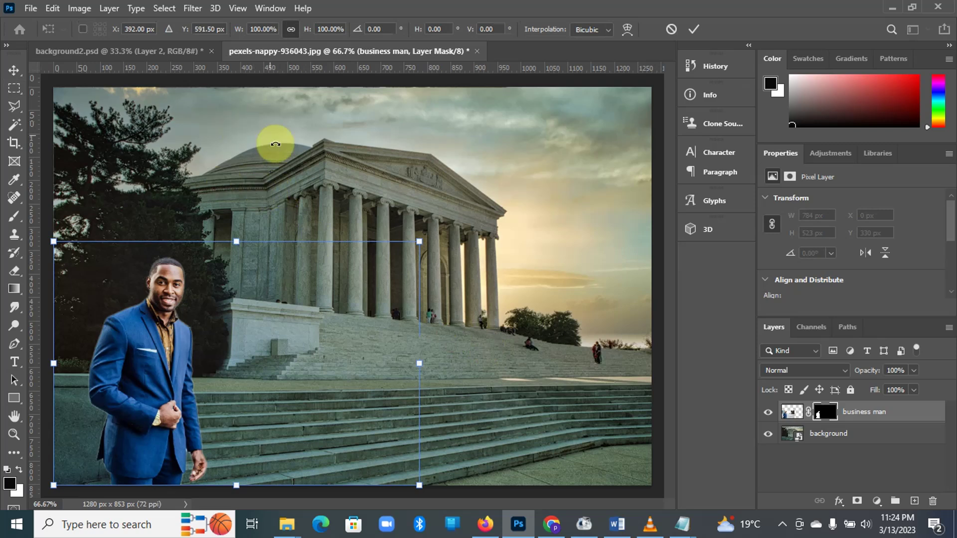
drag(419, 240, 460, 214)
key(Return)
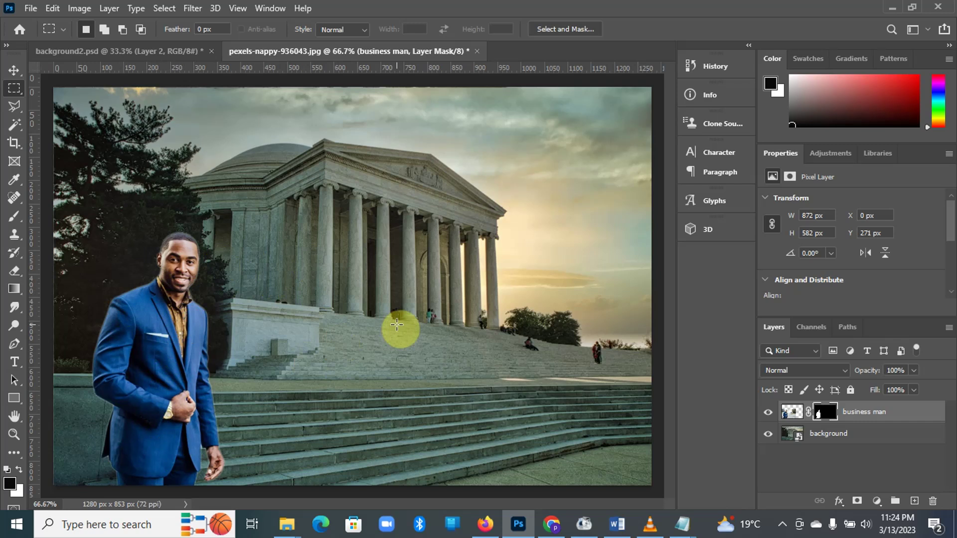
Add a Levels adjustment layer clipped to the business man layer and lower its white output level to 207.
click(881, 503)
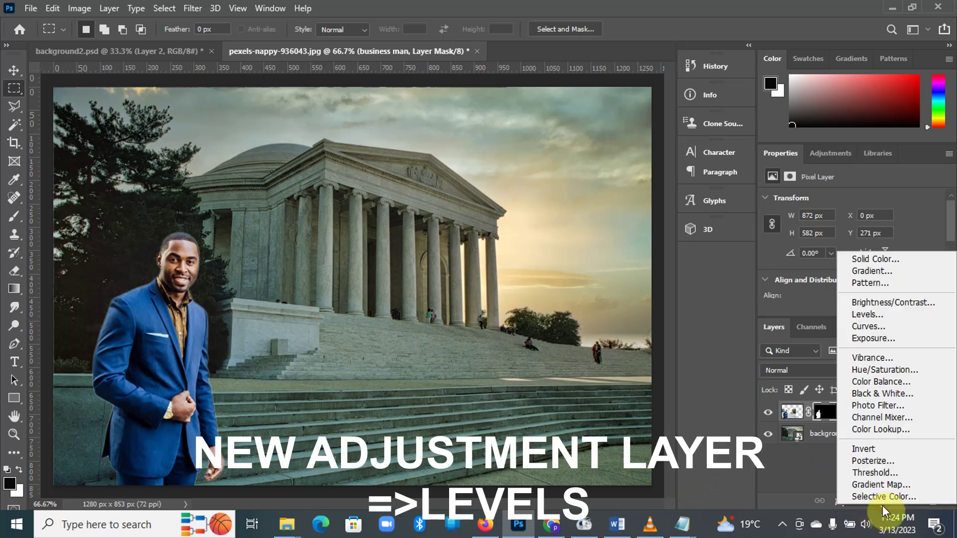
click(877, 316)
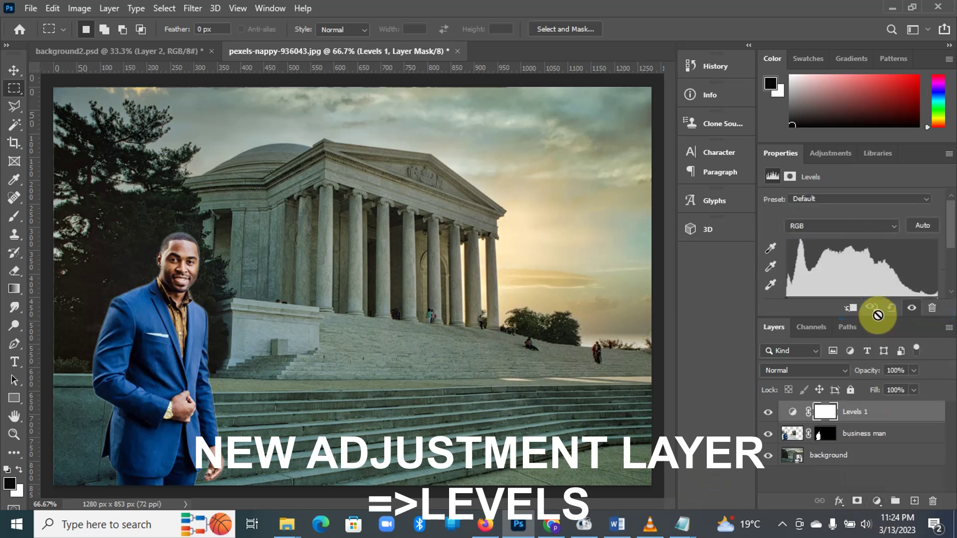
drag(952, 234, 954, 269)
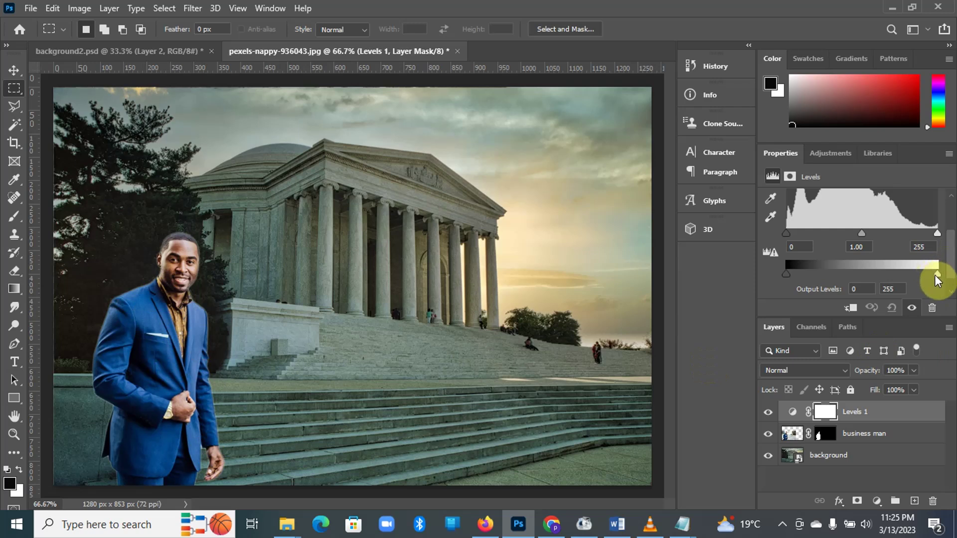
click(851, 309)
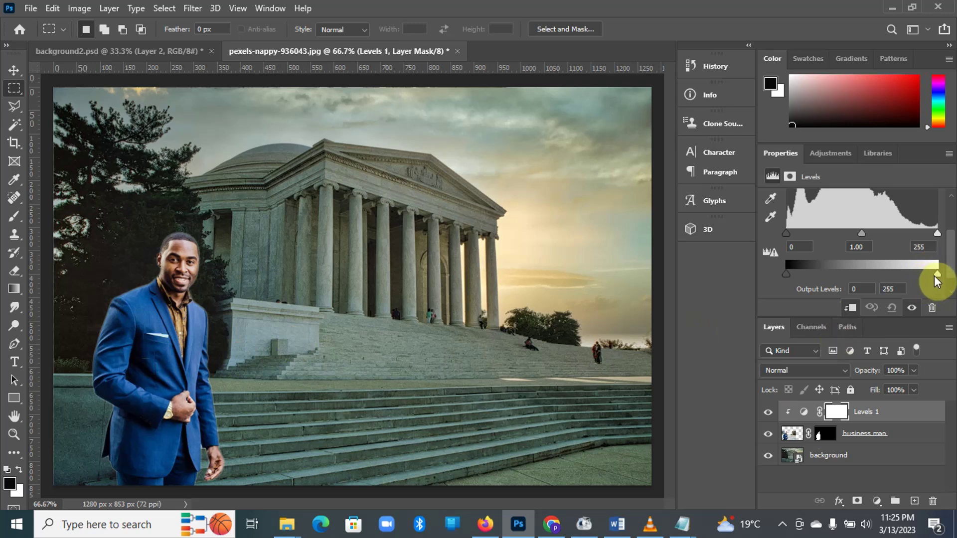
mouse_move(936, 274)
mouse_down()
mouse_move(803, 283)
mouse_move(906, 265)
mouse_move(929, 269)
mouse_move(863, 272)
mouse_move(933, 274)
mouse_up()
drag(937, 274, 920, 279)
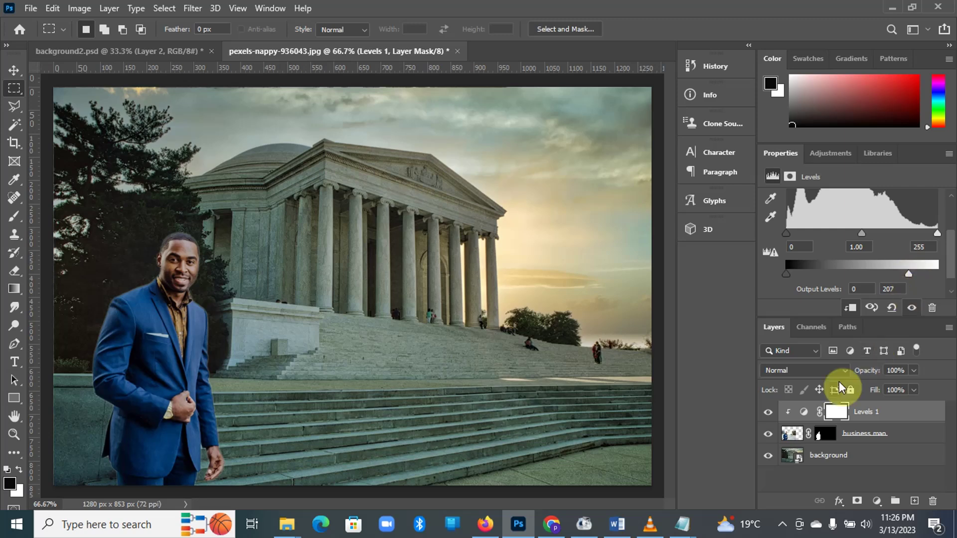
Add a Color Lookup adjustment layer above the Levels layer and load the 2Strip.look 3D LUT.
click(877, 502)
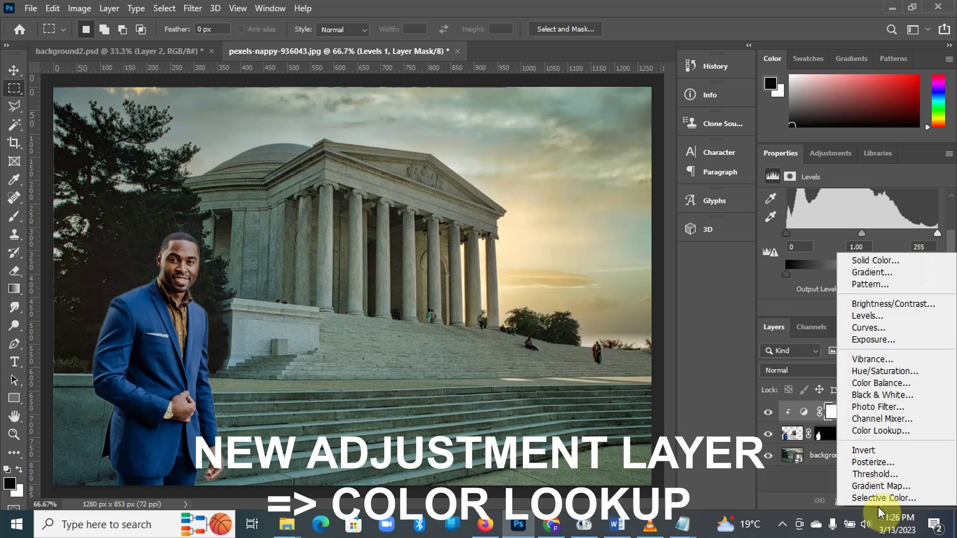
click(866, 429)
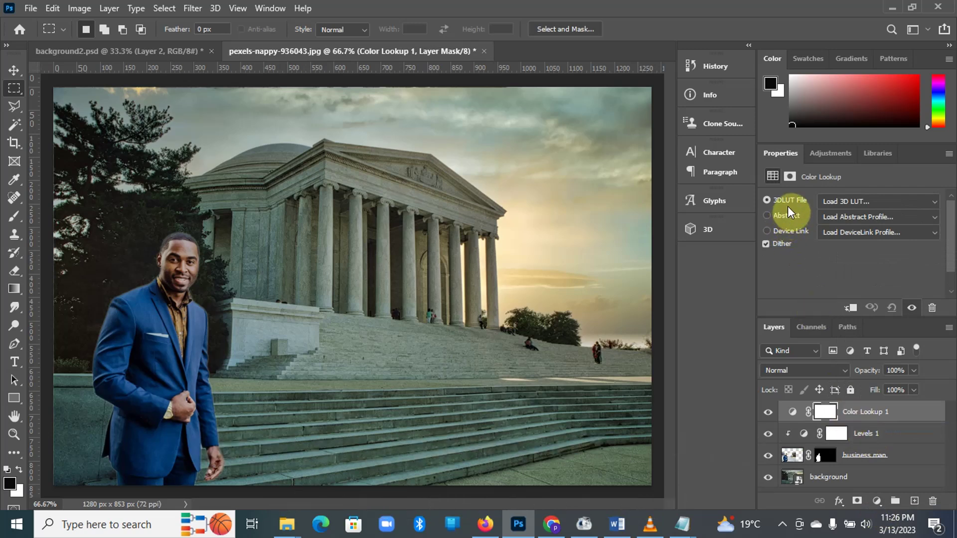
click(834, 200)
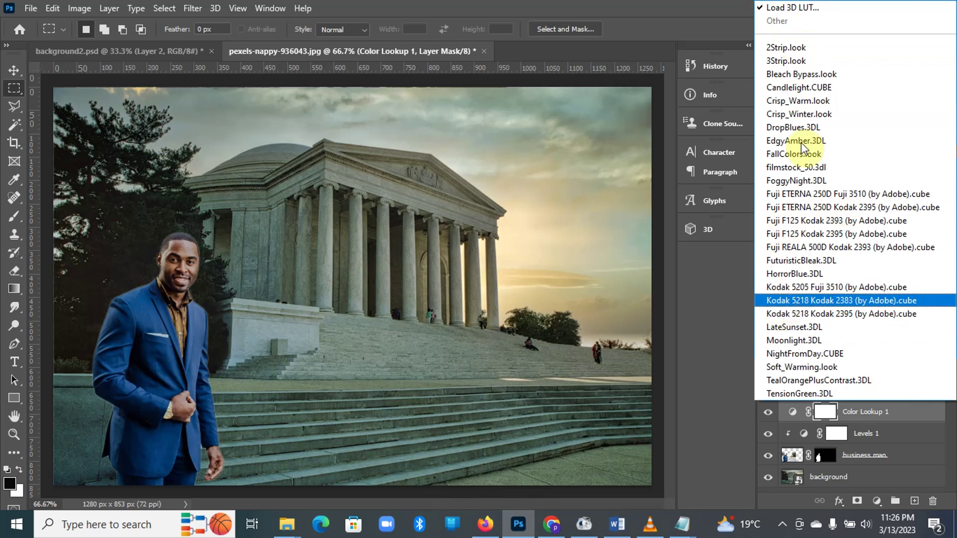
click(803, 47)
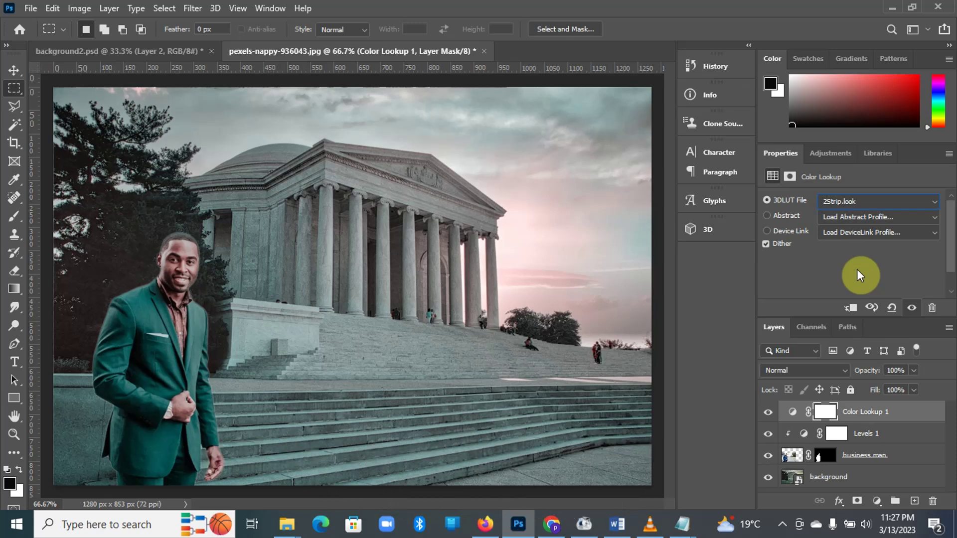
Try the 3D LUT presets on the Color Lookup layer one after another, from 3Strip.look through TensionGreen.3DL.
key(Down)
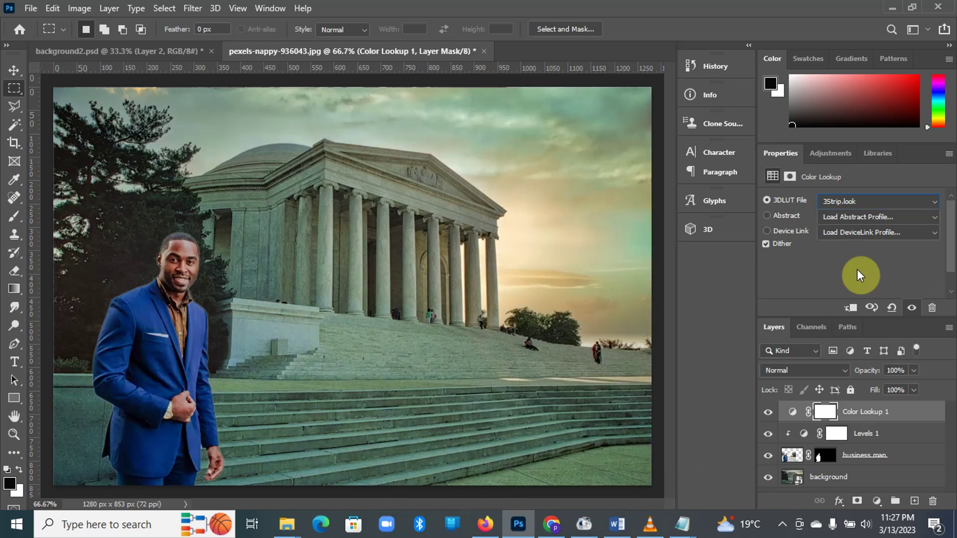
click(933, 199)
click(806, 76)
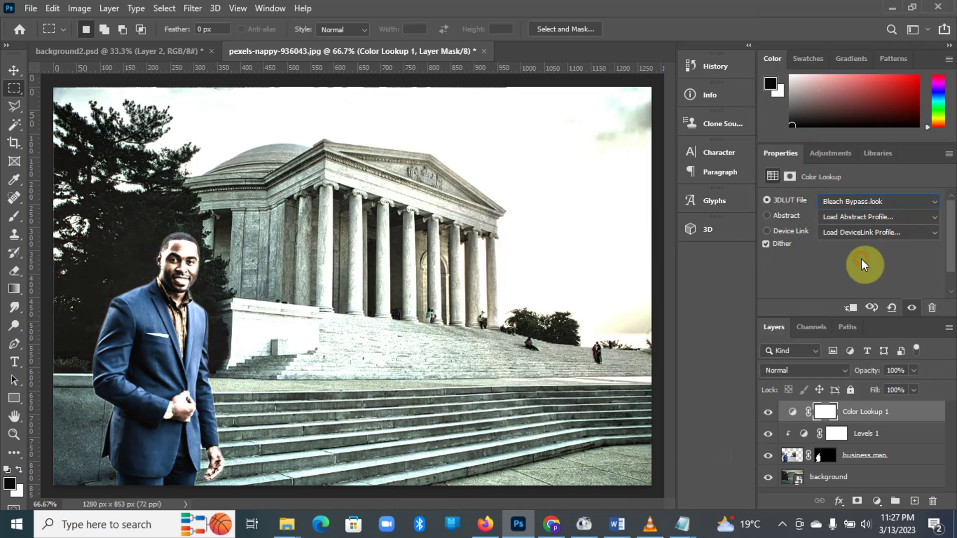
key(Down)
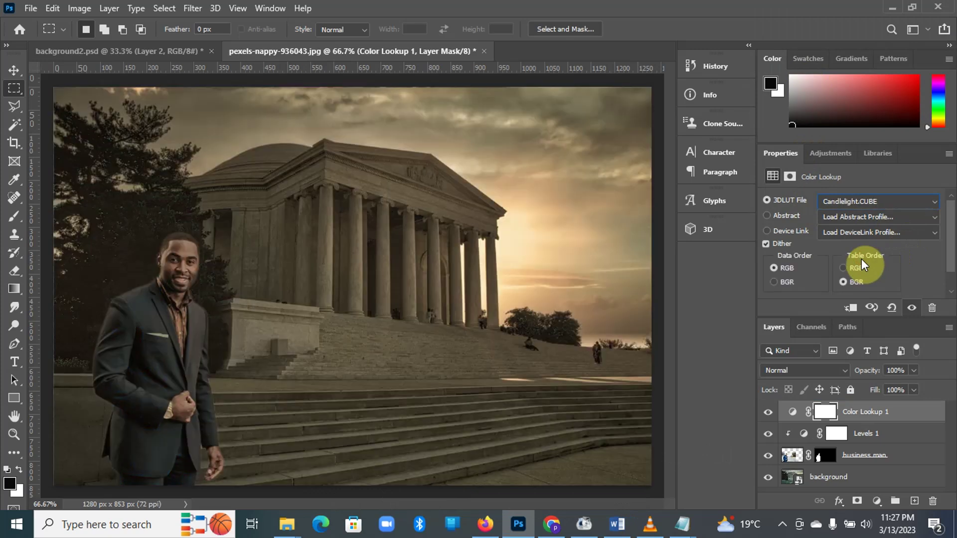
key(Down)
key(Down)
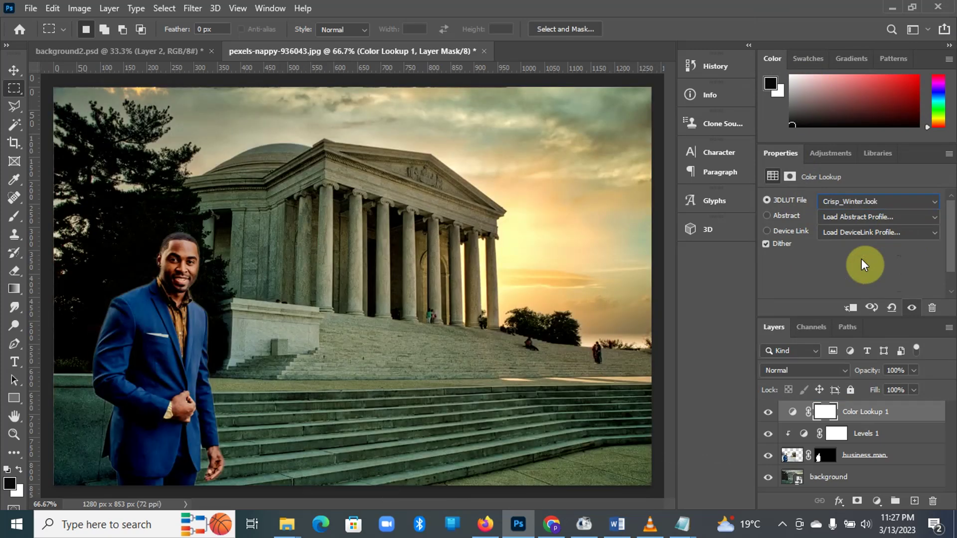
key(Down)
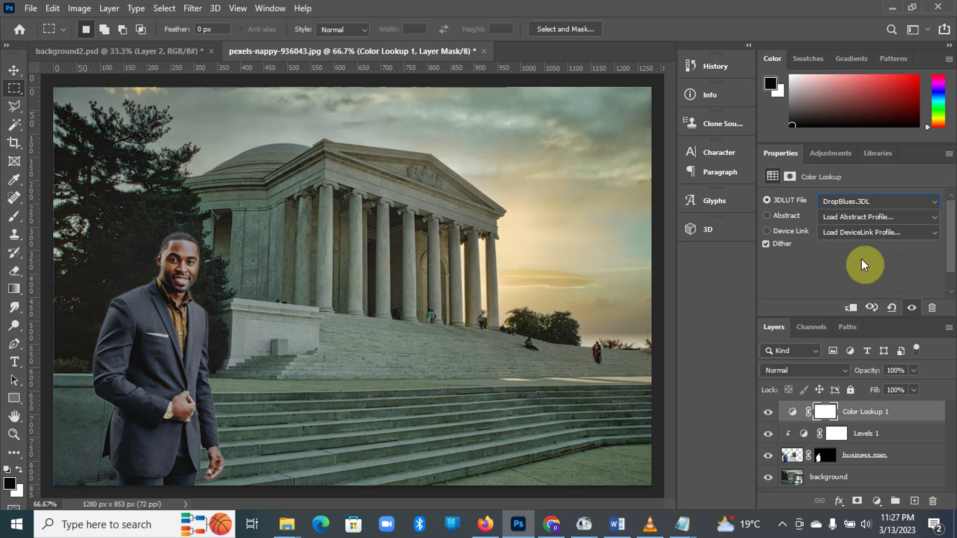
key(Down)
key(Down)
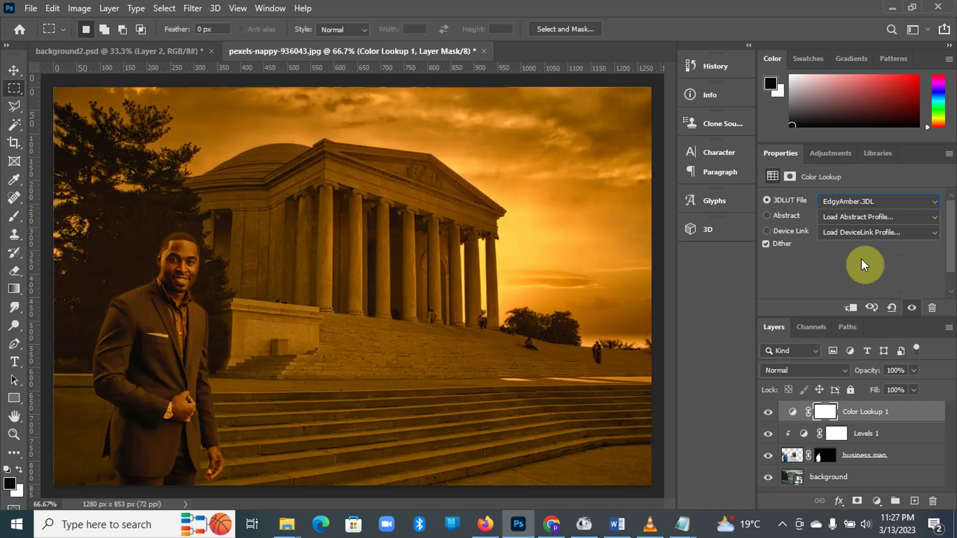
key(Down)
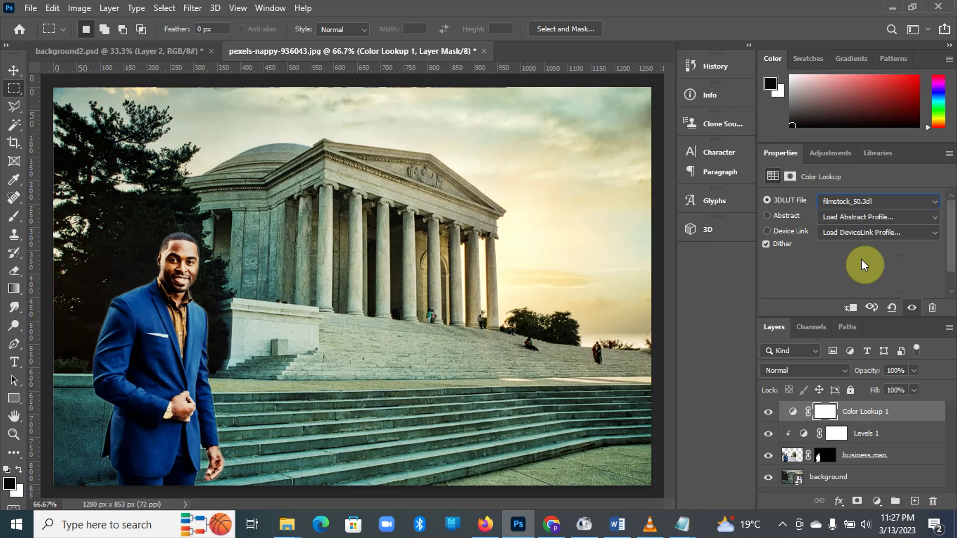
key(Down)
key(Down)
key(Down)
key(Down)
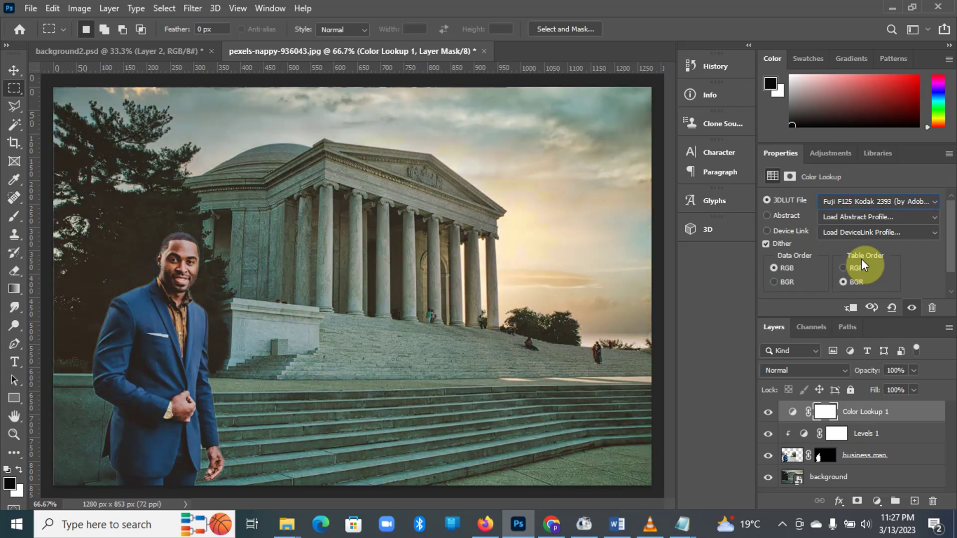
key(Down)
key(Down)
key(Down)
key(Down)
key(Down)
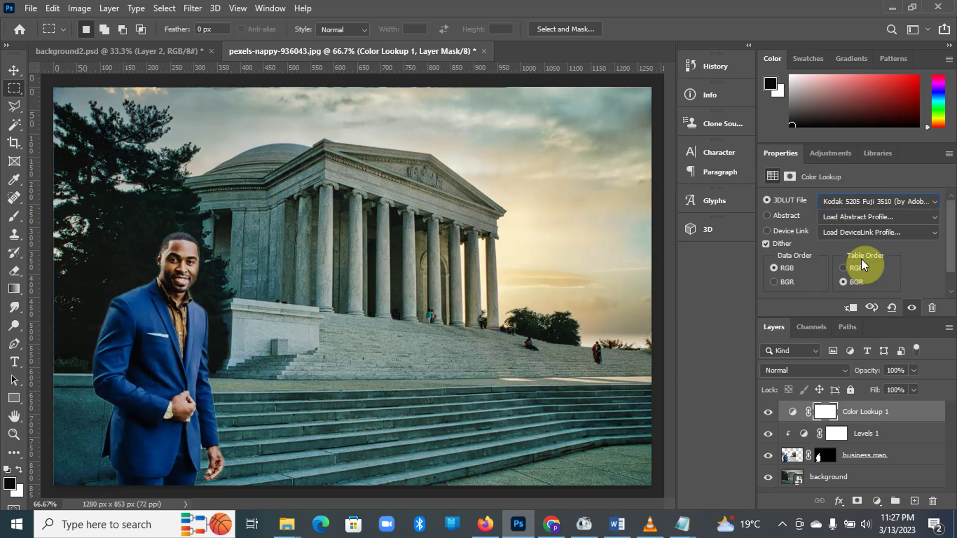
key(Down)
key(Down)
key(Down)
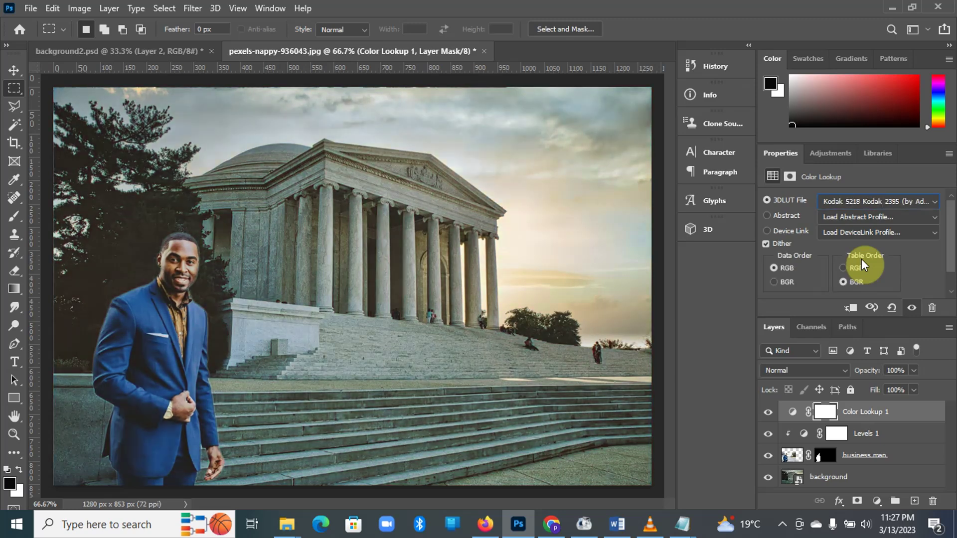
key(Down)
key(Down)
key(Down)
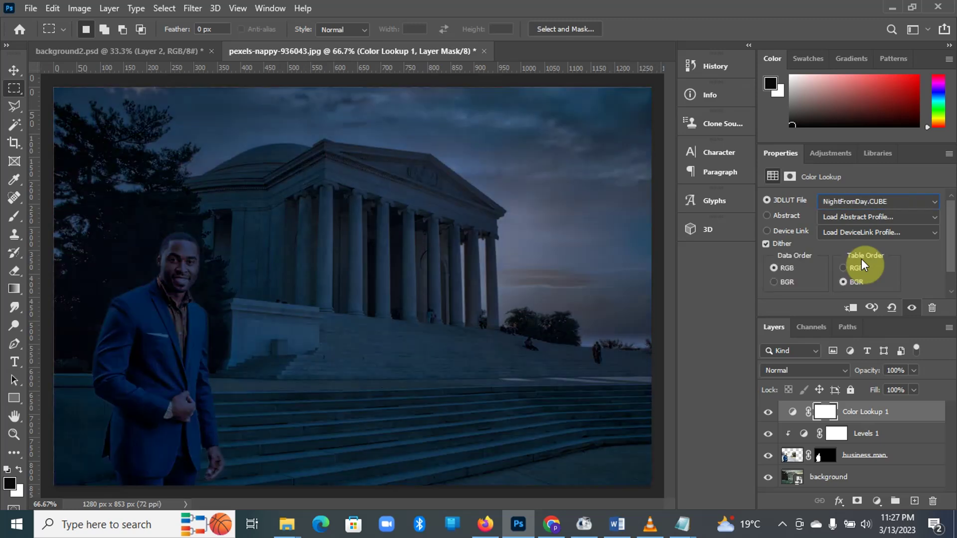
key(Down)
key(Down)
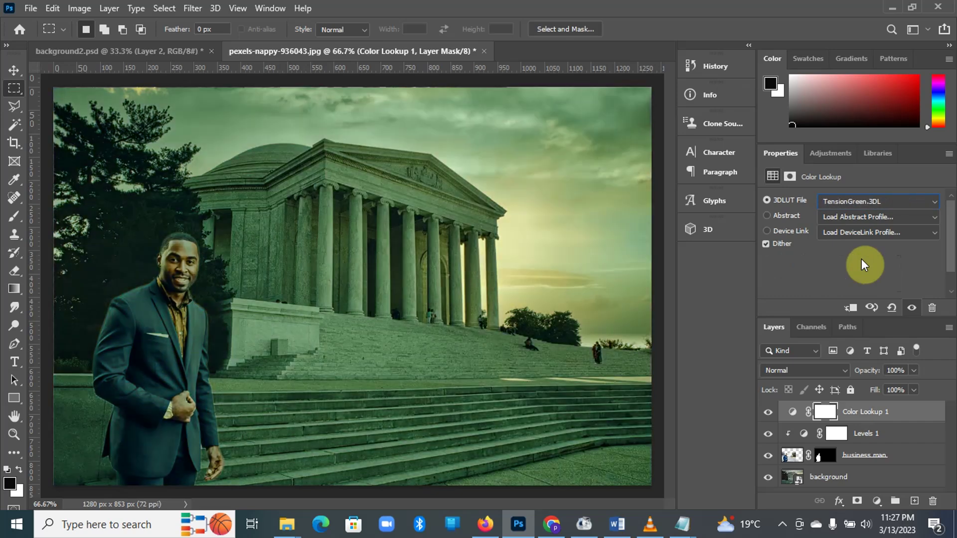
Go back up through the 3D LUT presets from TealOrangePlusContrast.3DL and set the Color Lookup layer to Crisp_Warm.look.
key(Up)
key(Up)
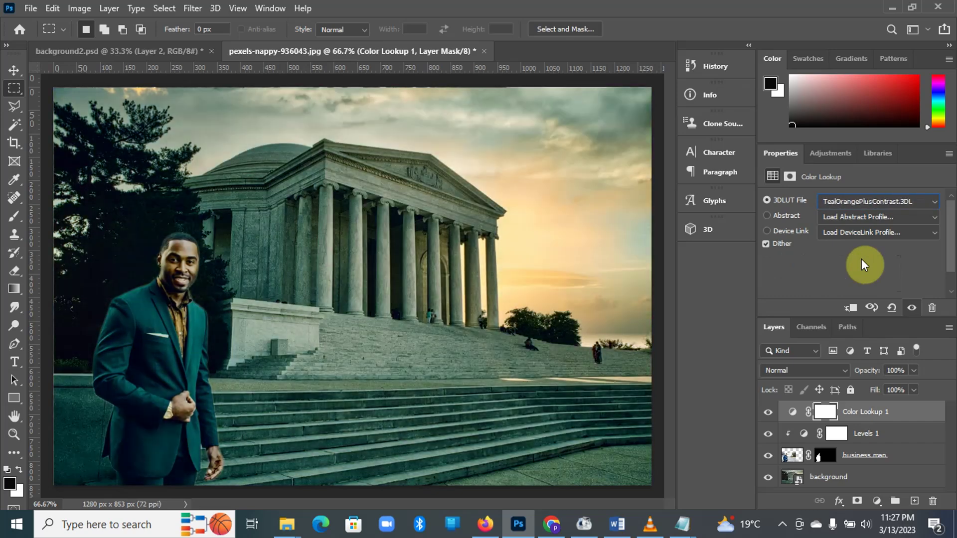
key(Up)
key(Up)
key(Up)
key(Up)
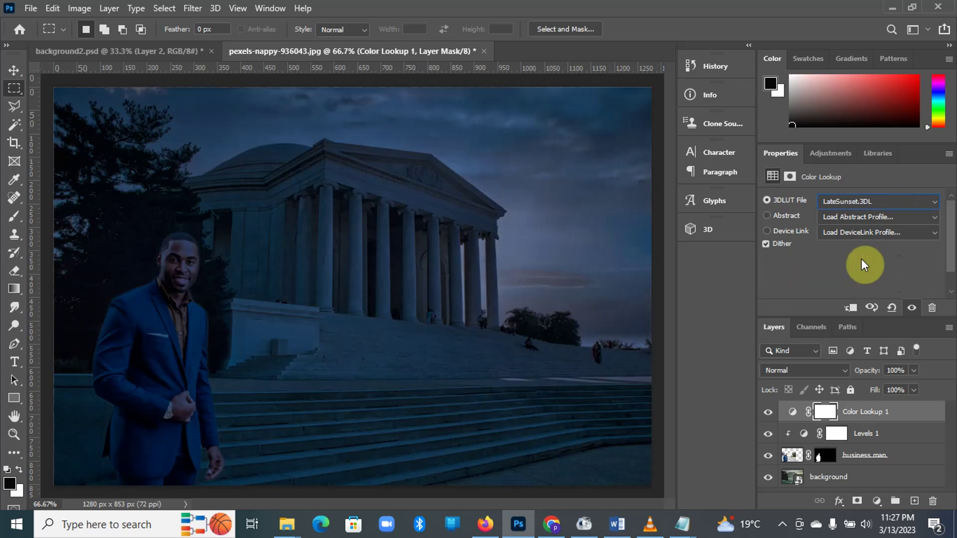
key(Up)
key(Up)
key(Up)
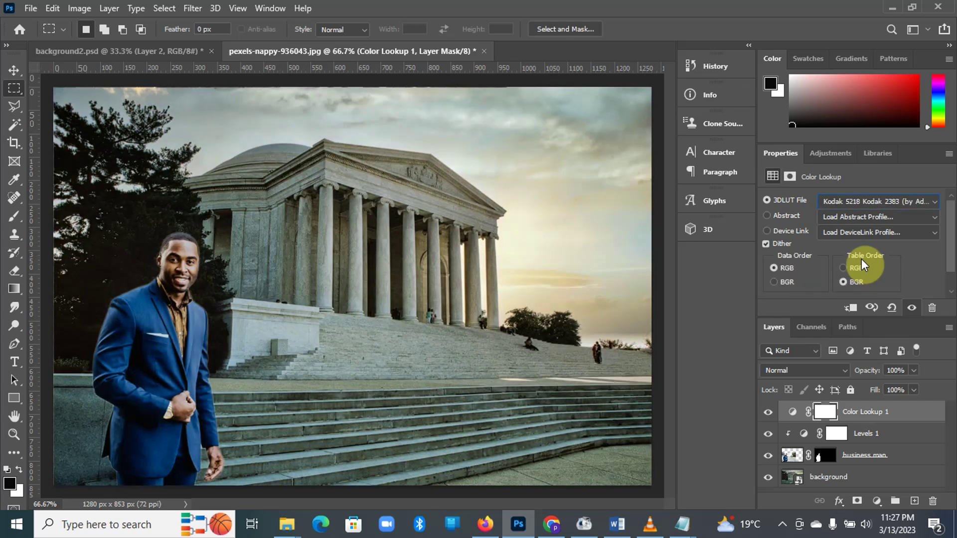
key(Up)
key(Up)
key(Up)
key(Up)
key(Up)
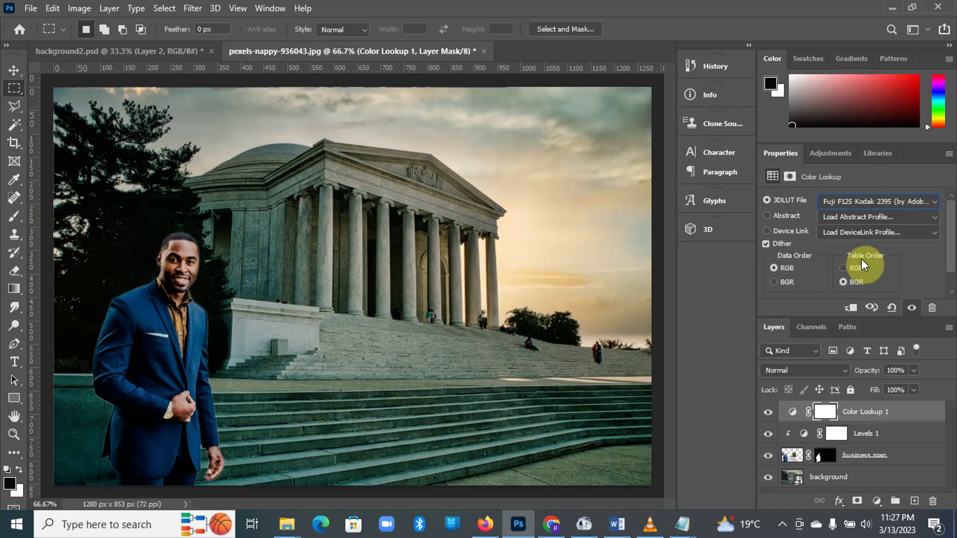
key(Up)
key(Up)
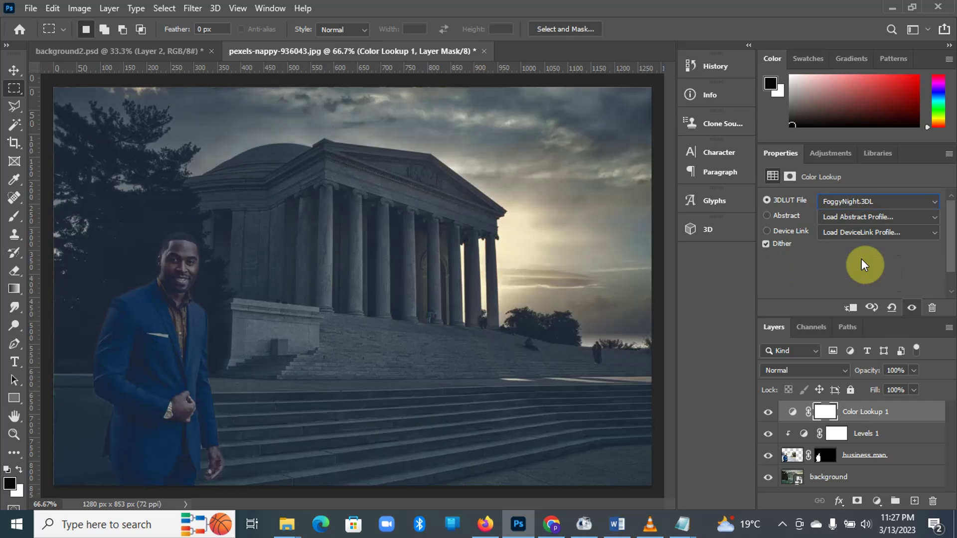
key(Up)
key(Up)
key(Up)
key(Up)
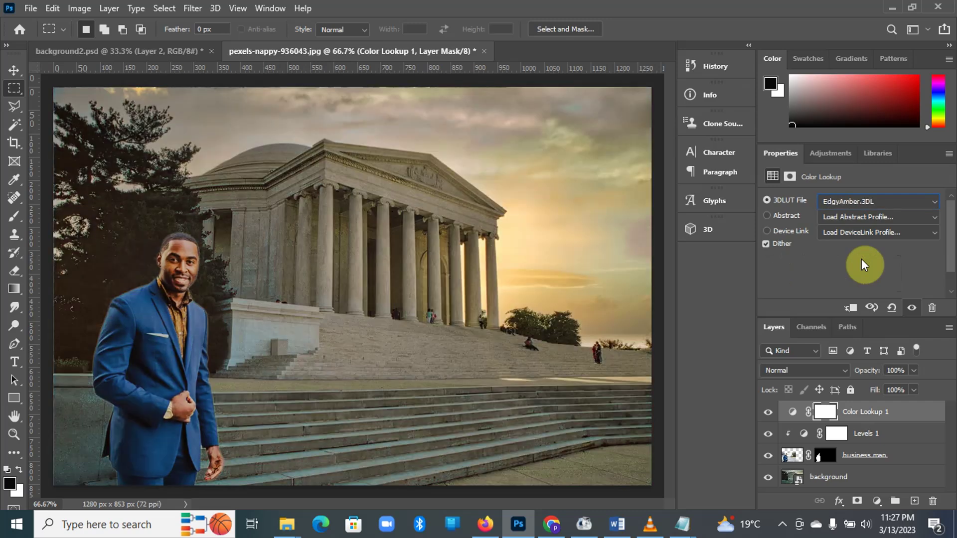
key(Up)
key(Up)
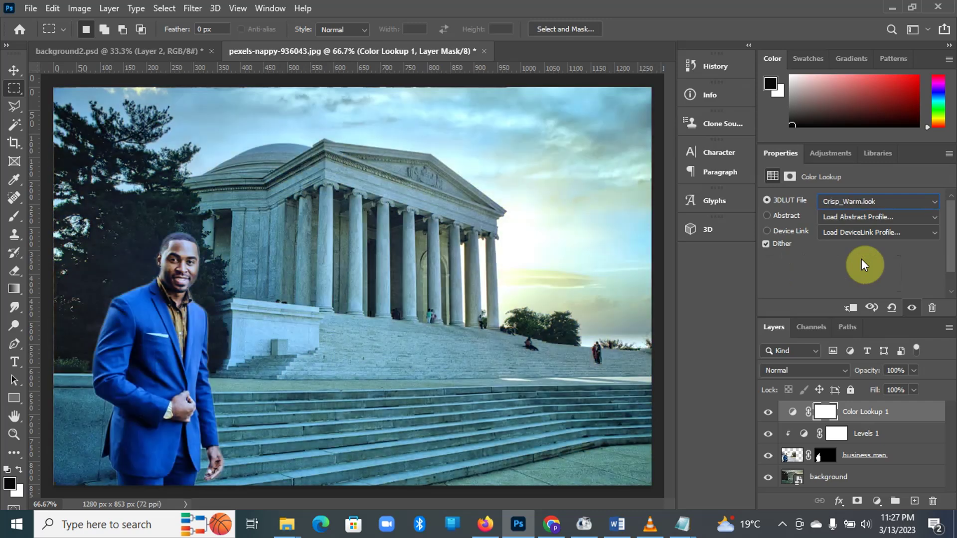